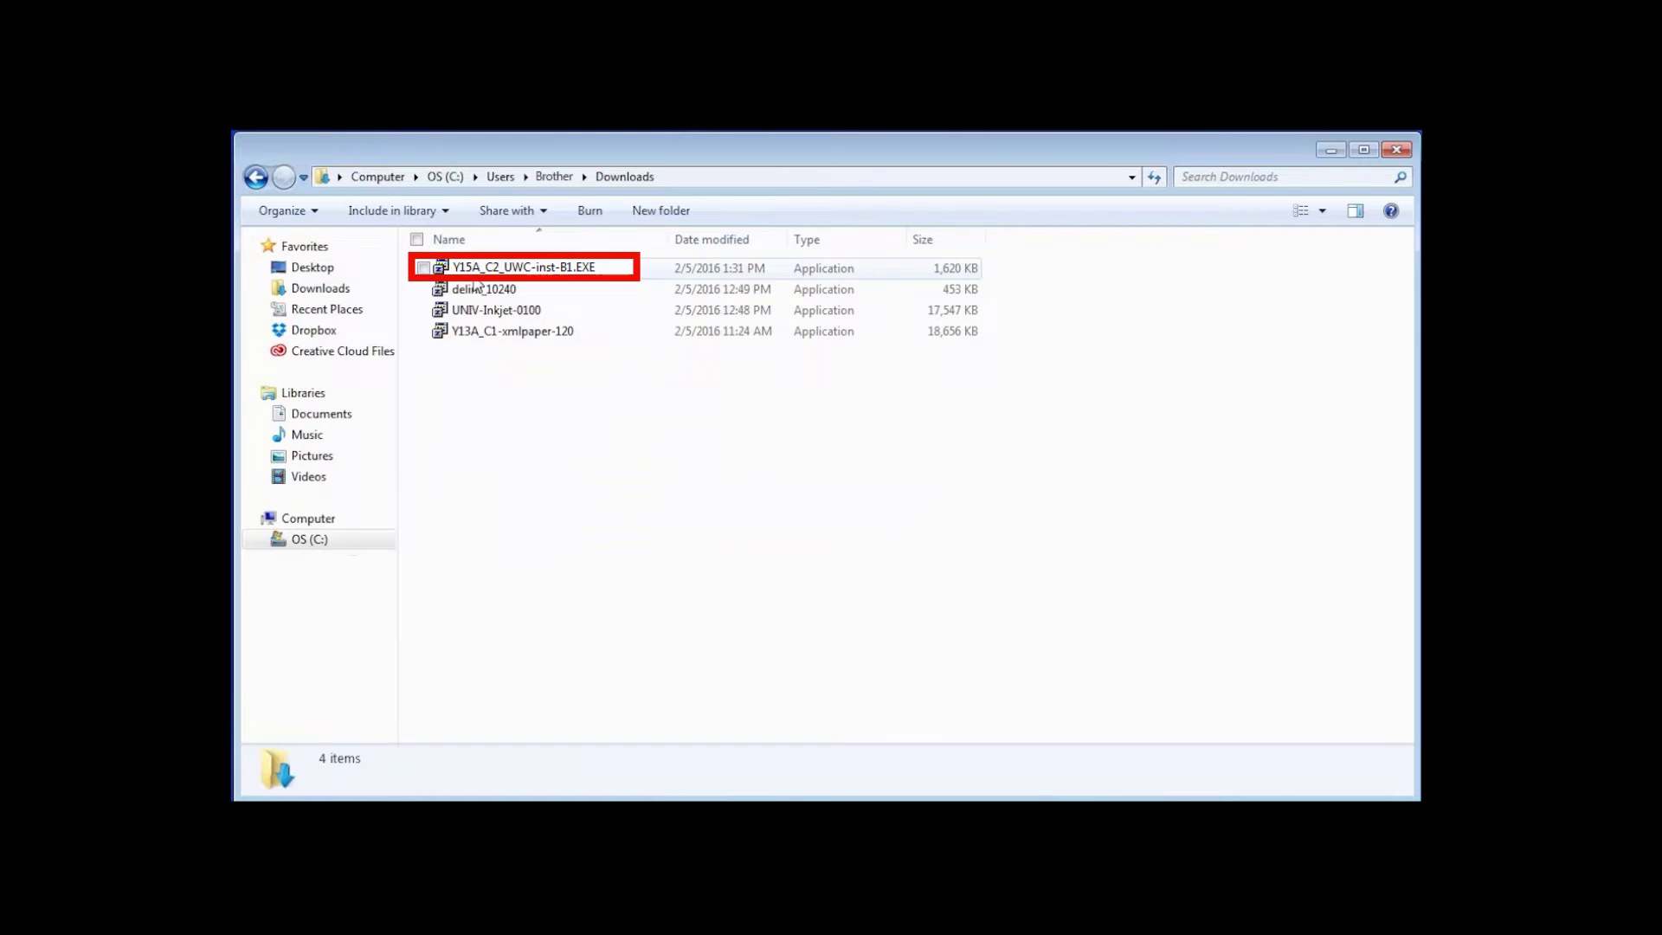
# - Launch the Brother installer in English and accept the license agreement
pyautogui.doubleClick(477, 275)
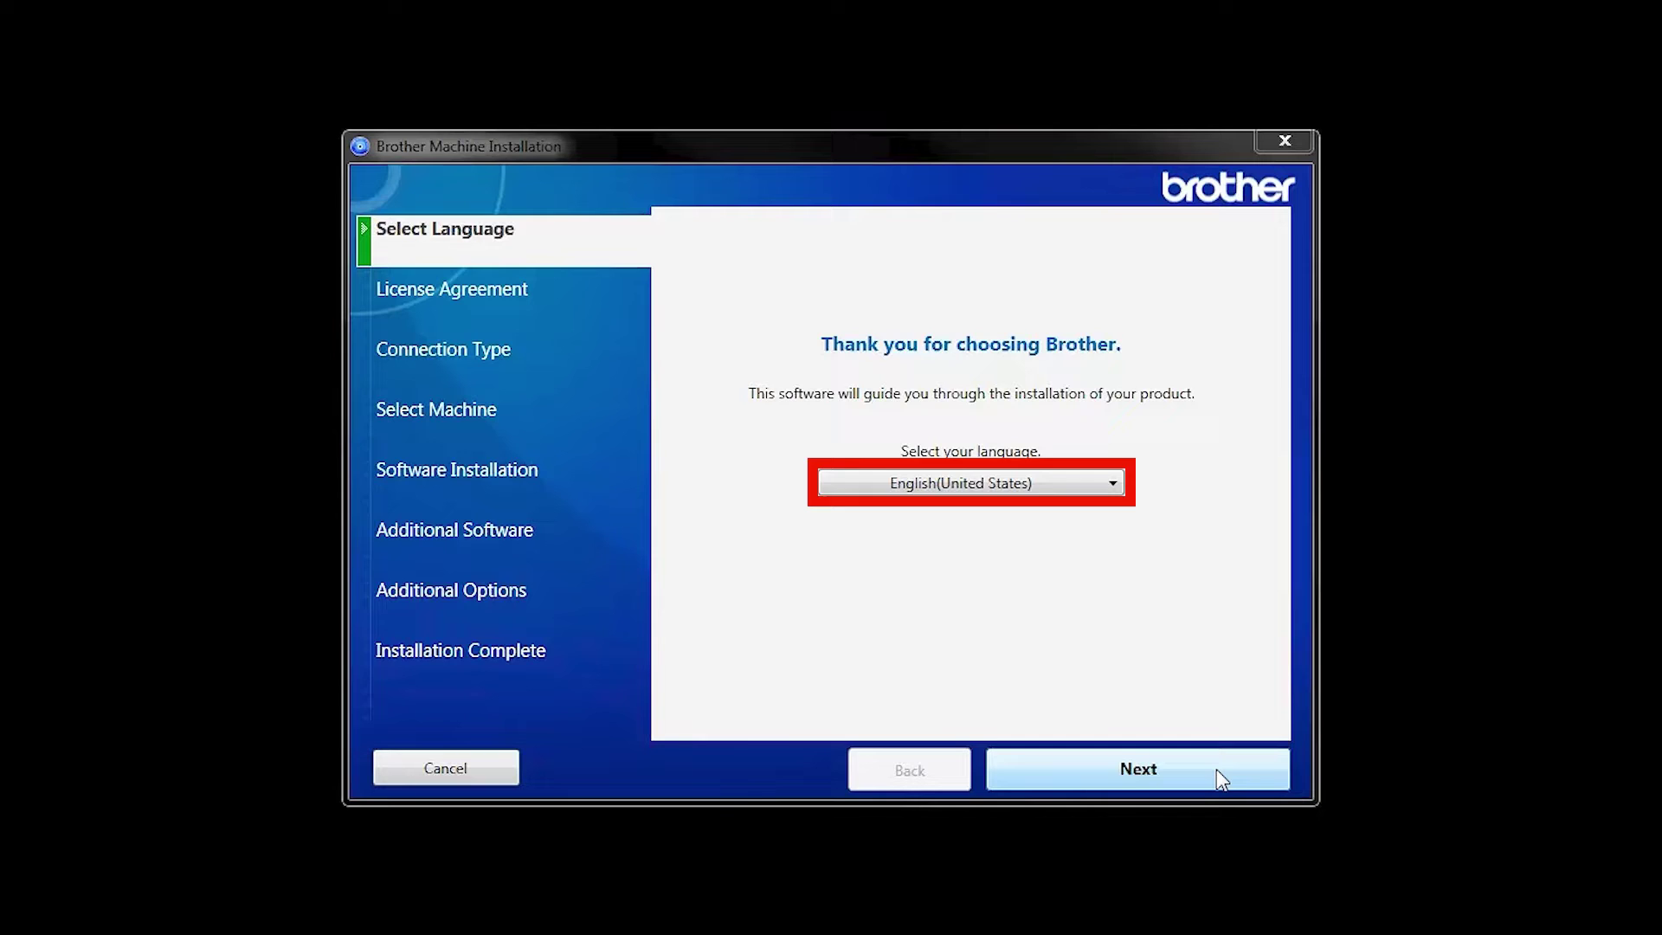
pyautogui.click(1216, 769)
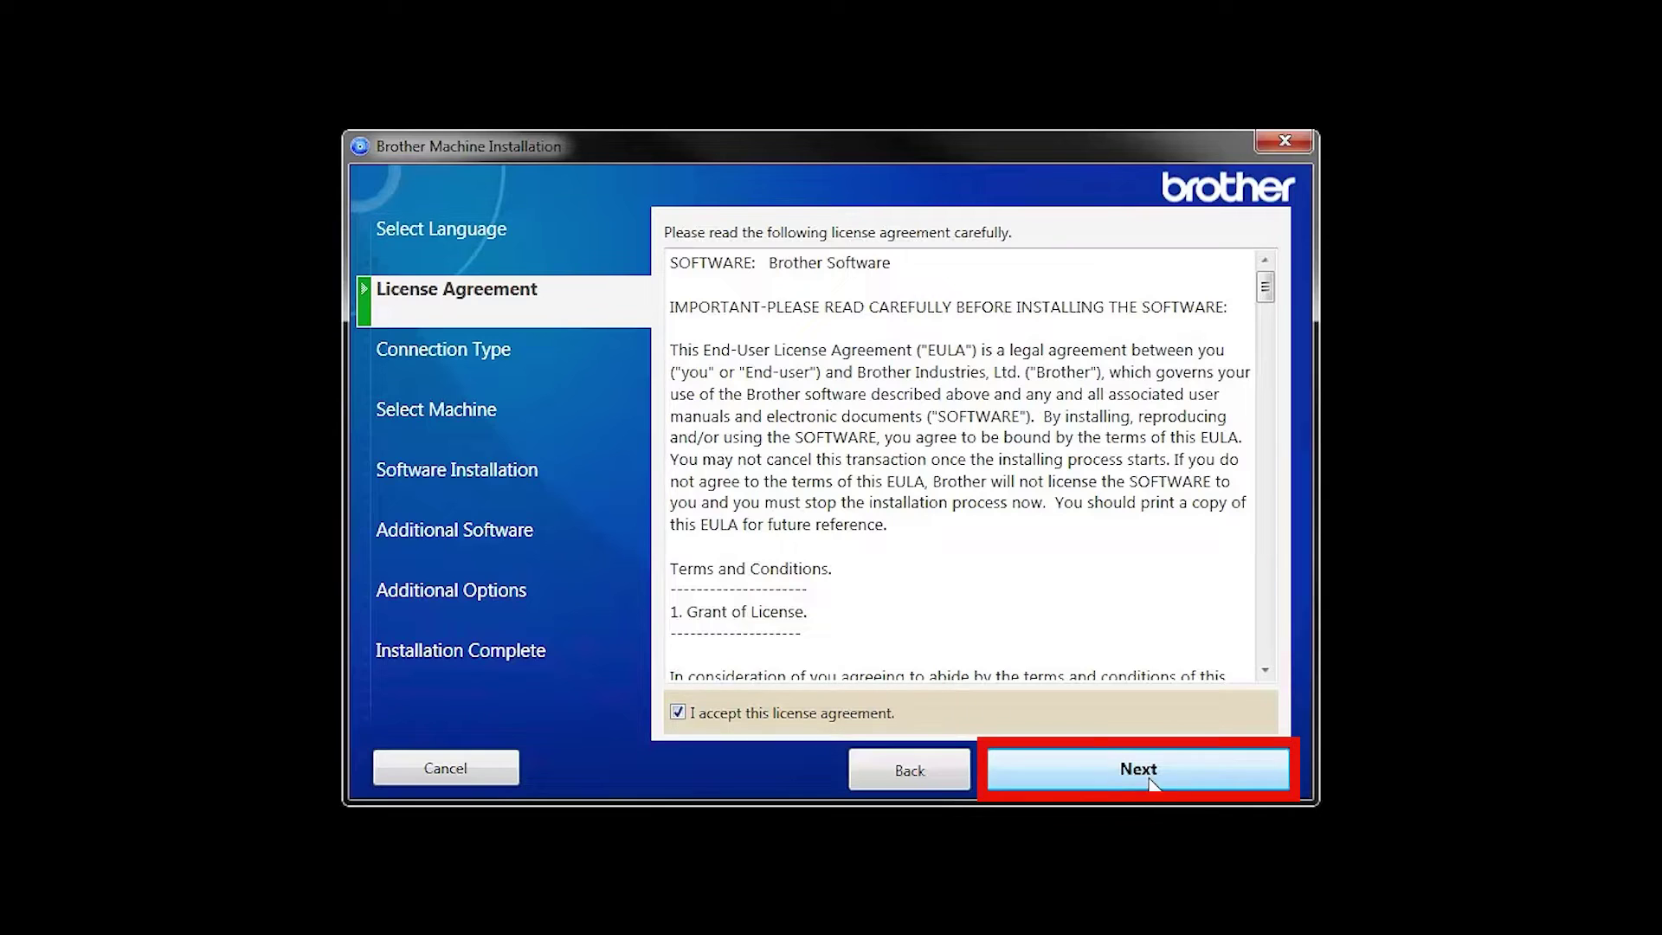
pyautogui.click(1222, 779)
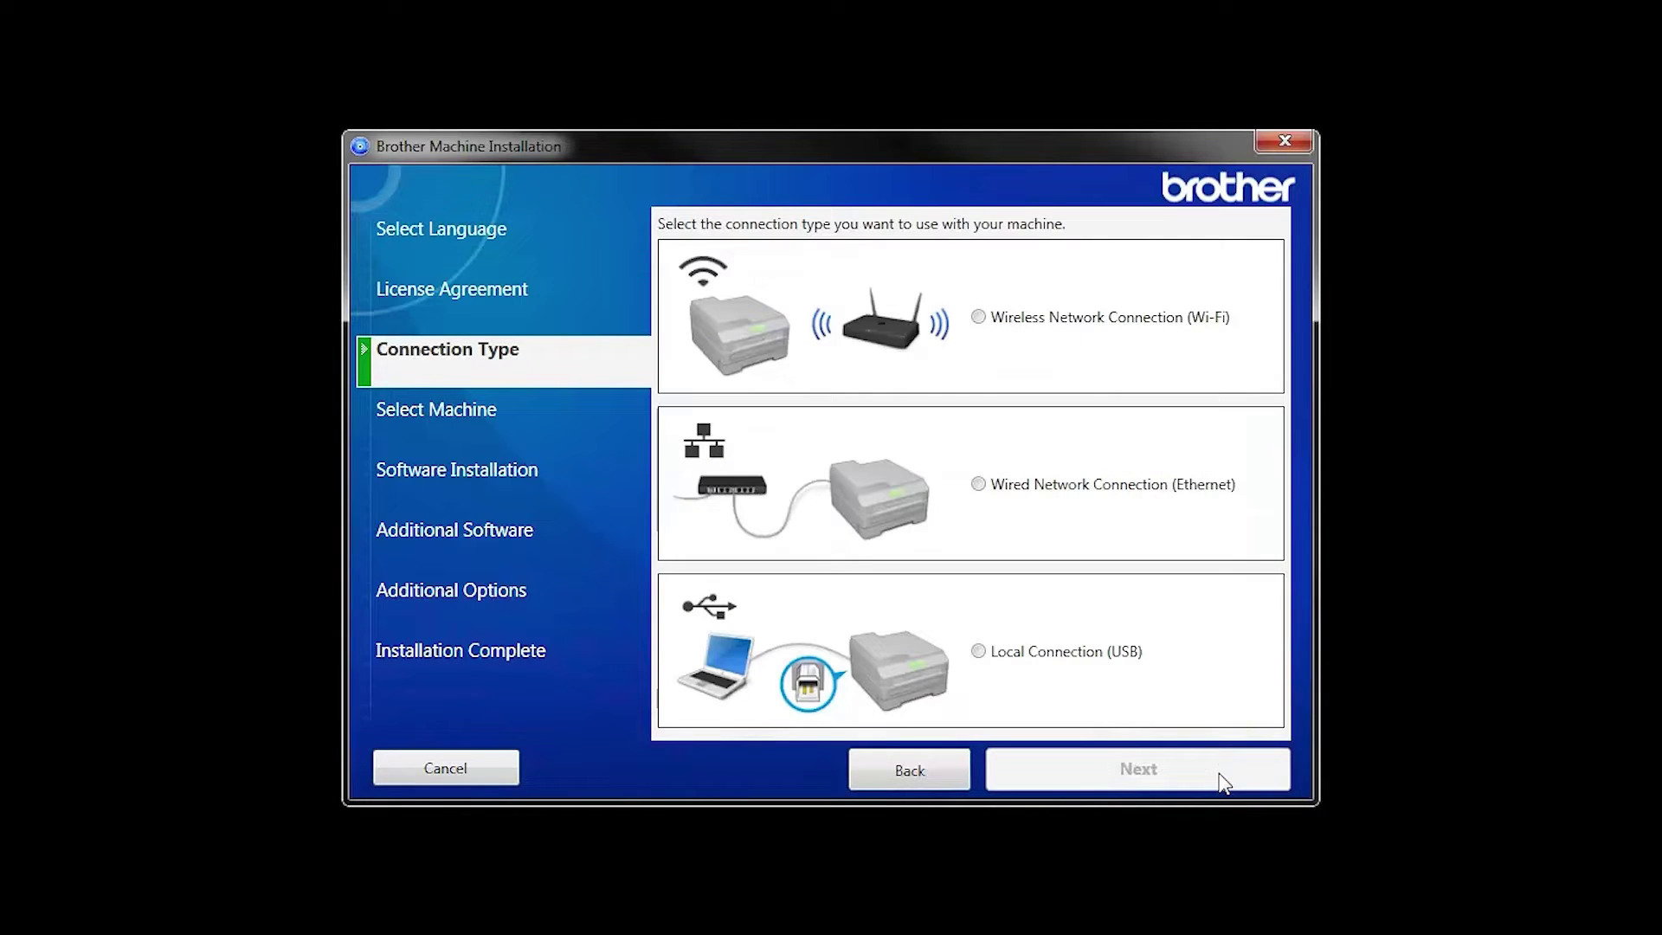
# - Select Wireless Network Connection (Wi-Fi) as the connection type and continue
pyautogui.click(980, 317)
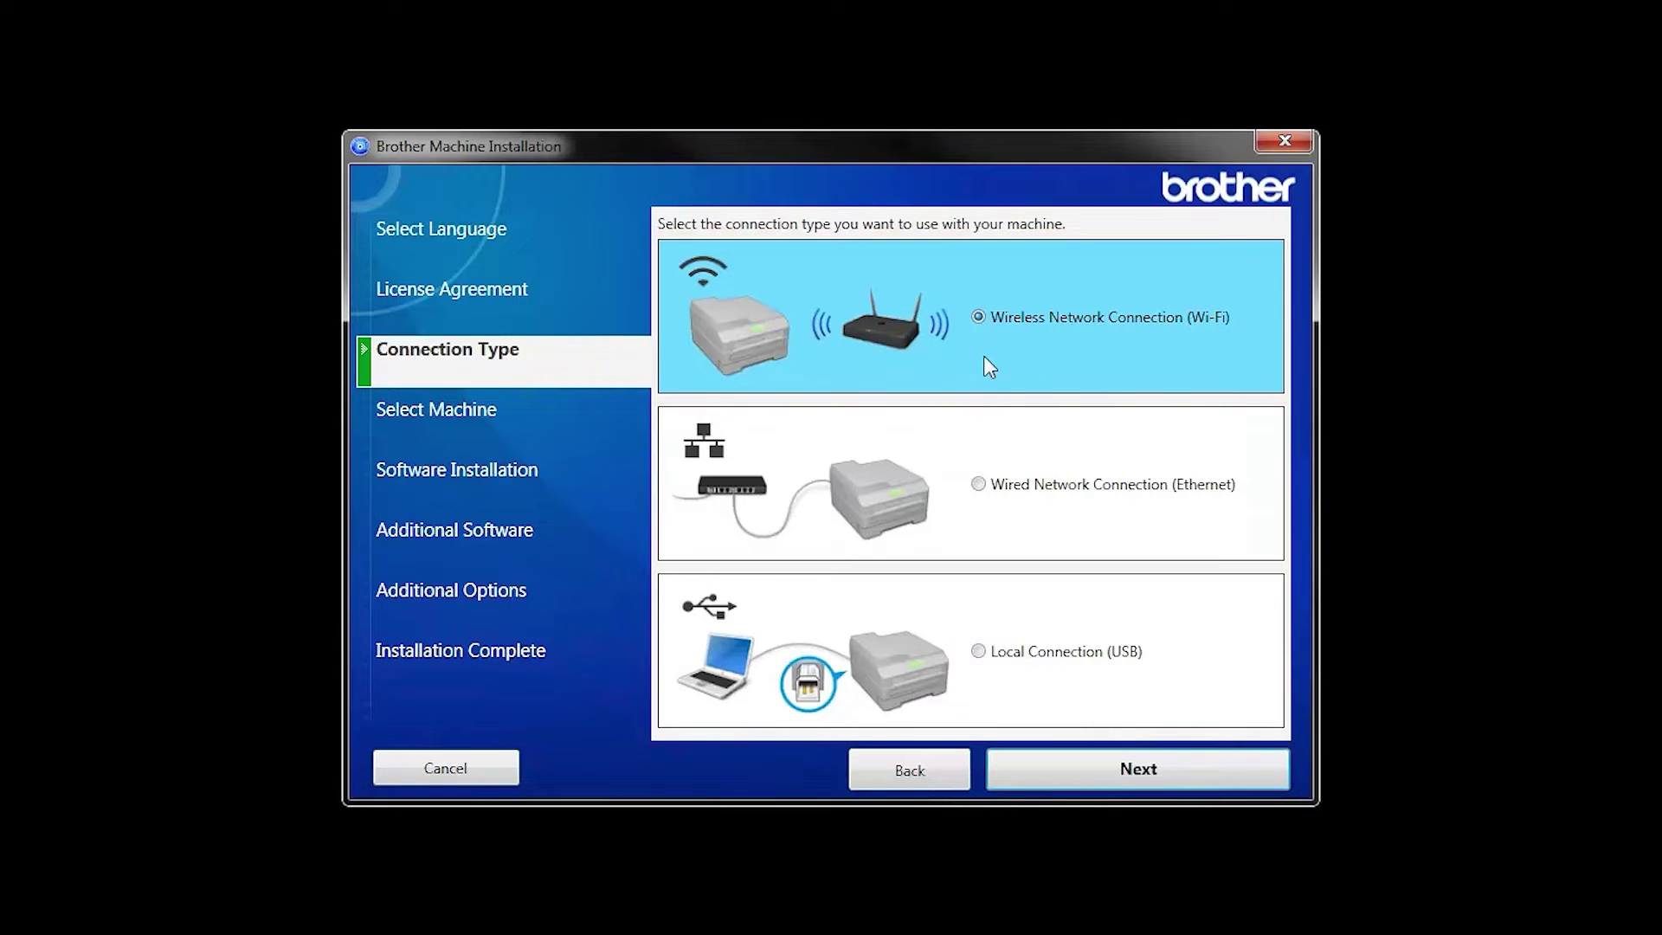
pyautogui.click(1217, 768)
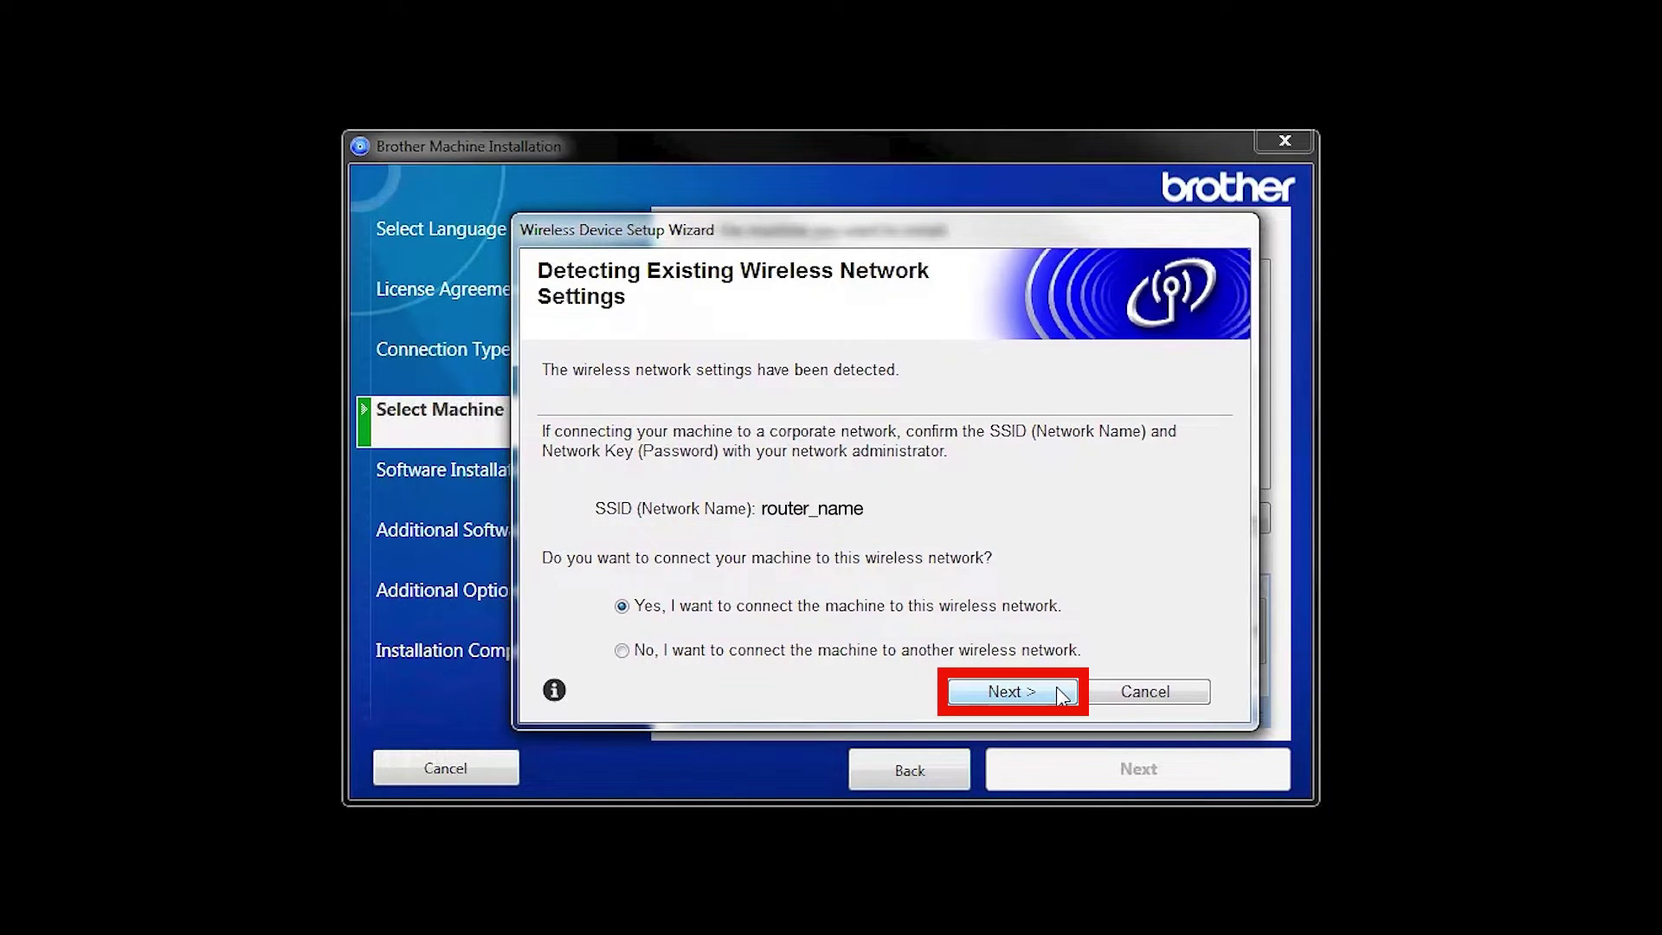
# - Attempt the detected wireless network, then after the failure choose 'No, I do not have a USB cable'
pyautogui.click(1061, 696)
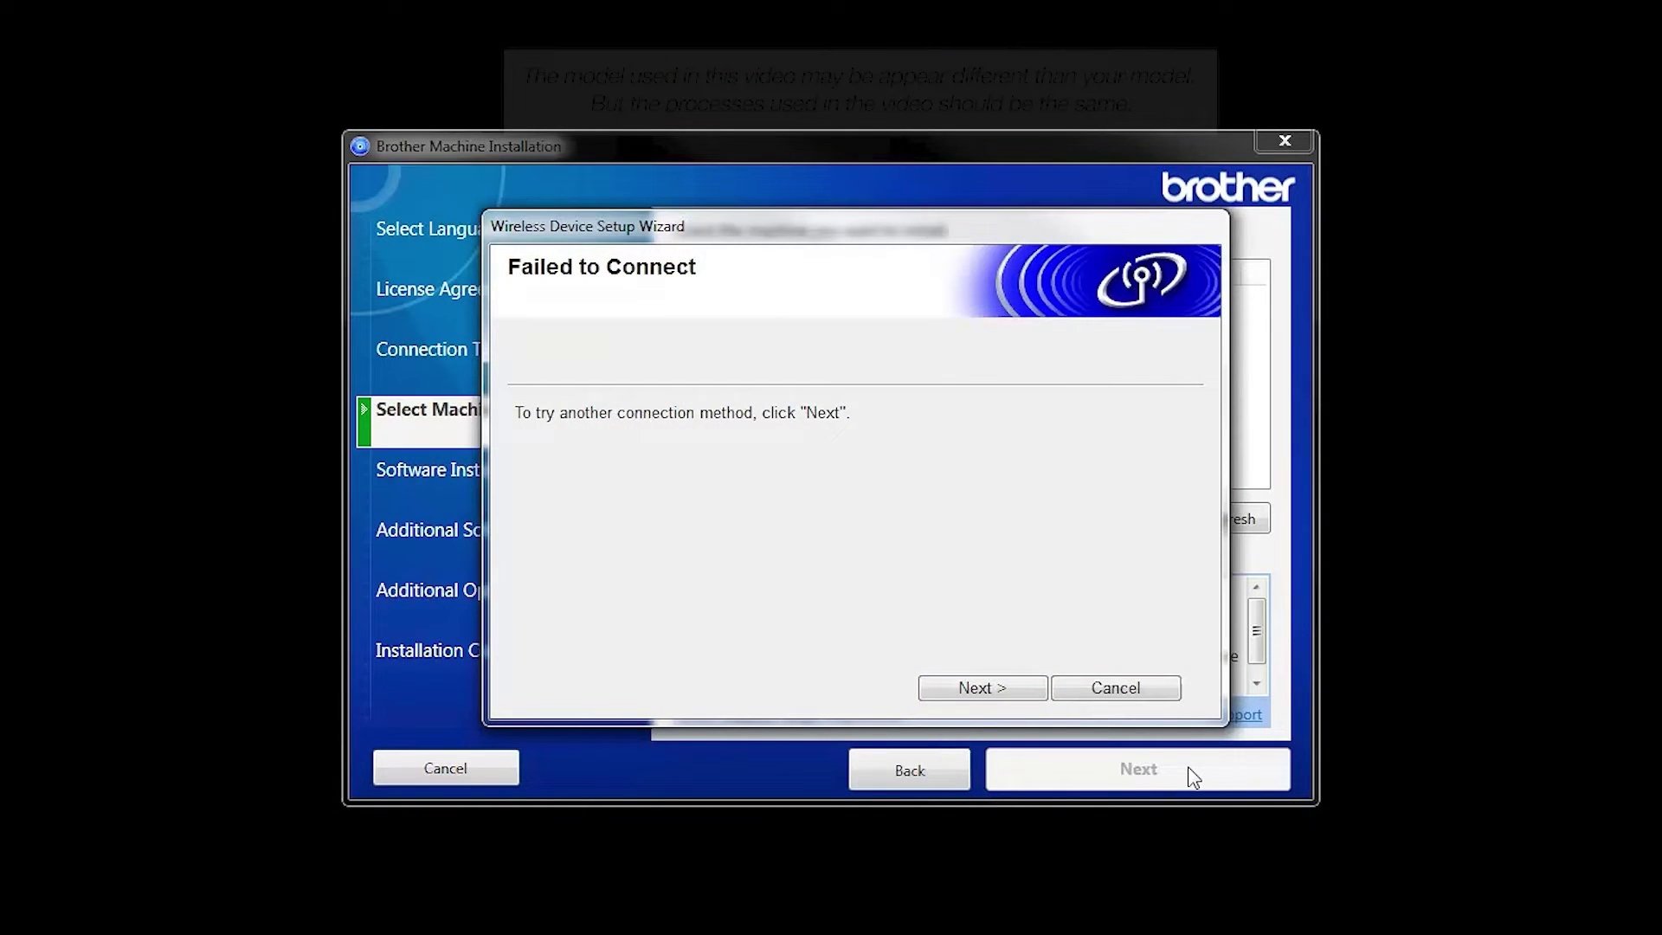
pyautogui.click(1036, 688)
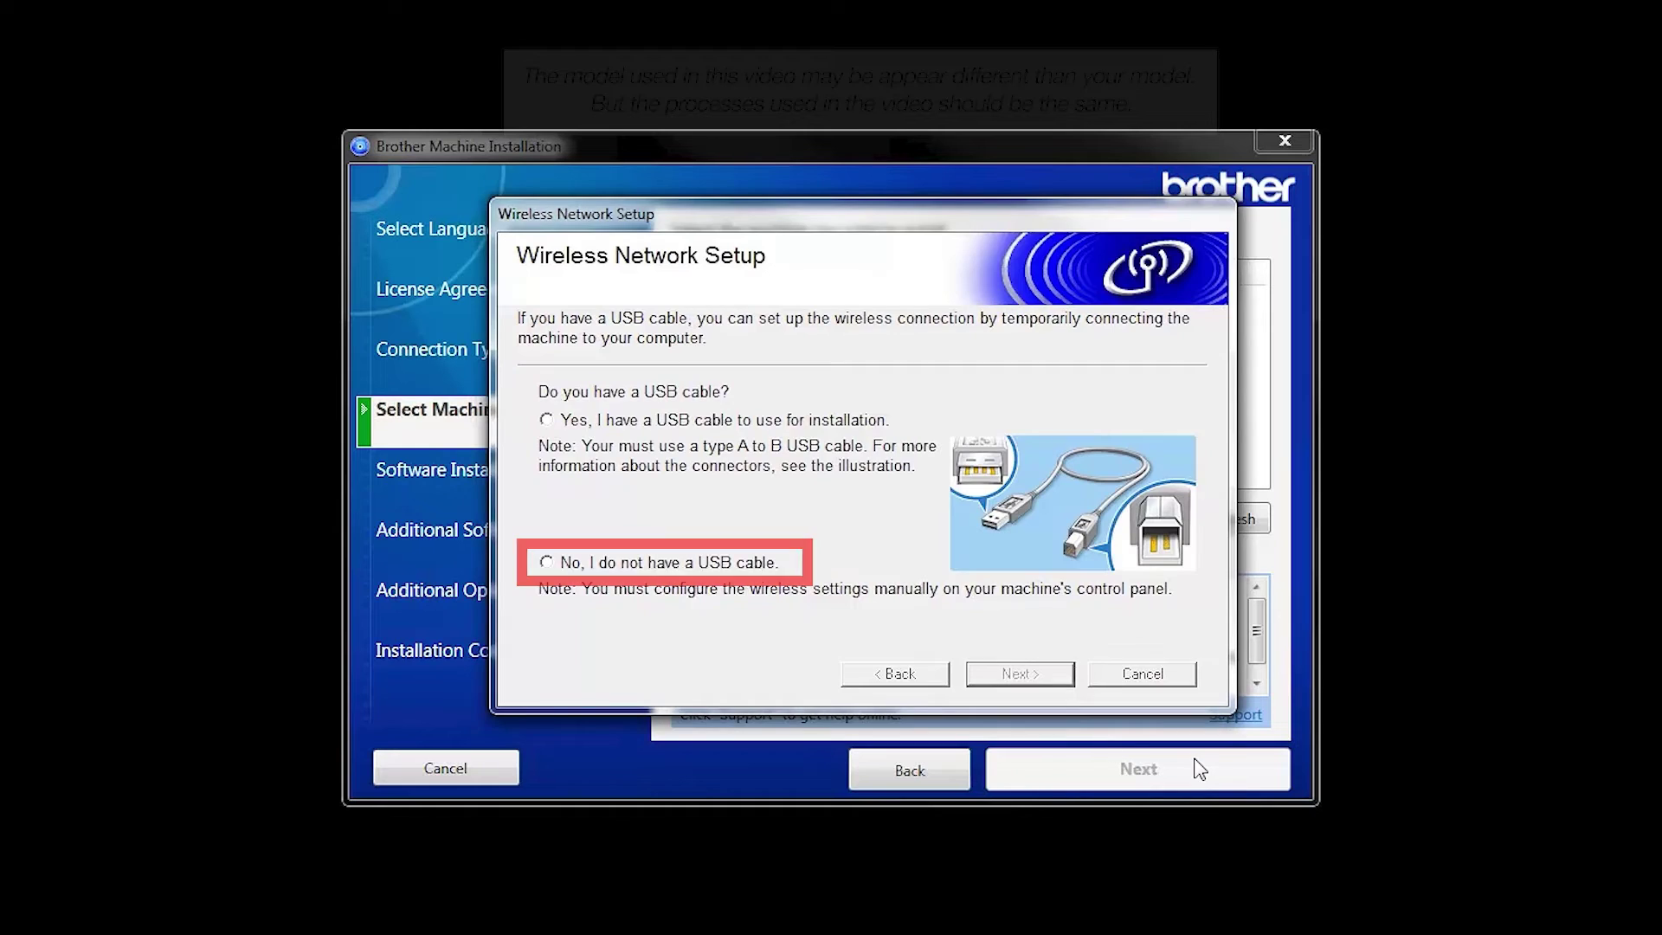
pyautogui.click(557, 566)
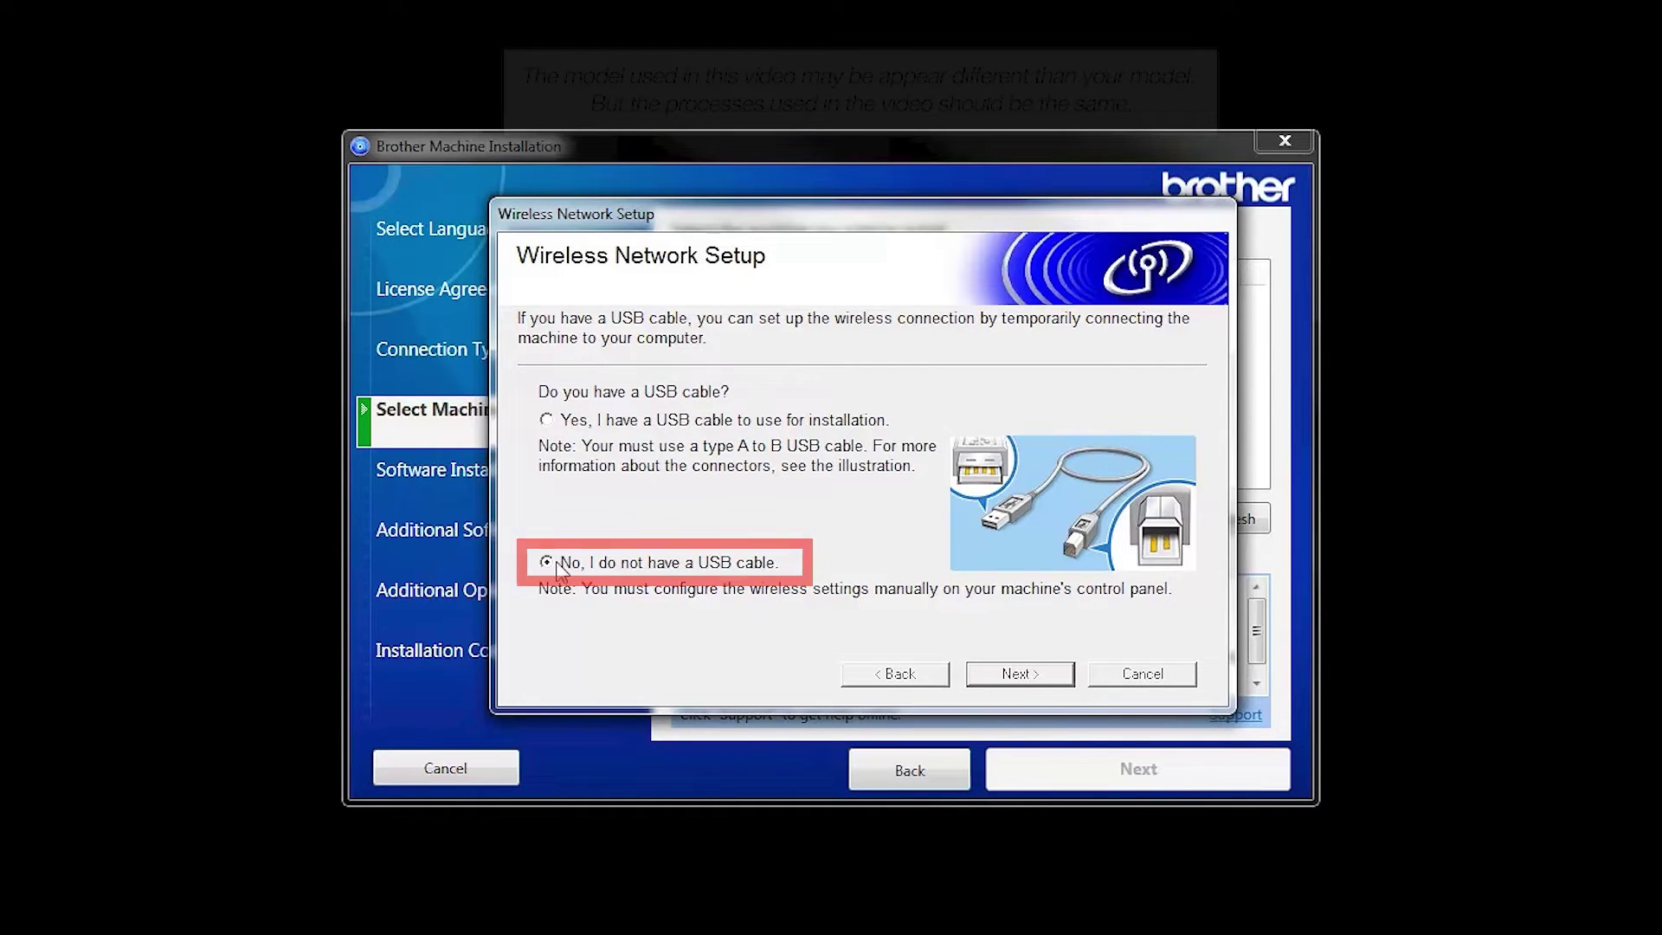
# - Proceed to the 'Configure manually from the control panel' wireless setup page
pyautogui.click(1055, 675)
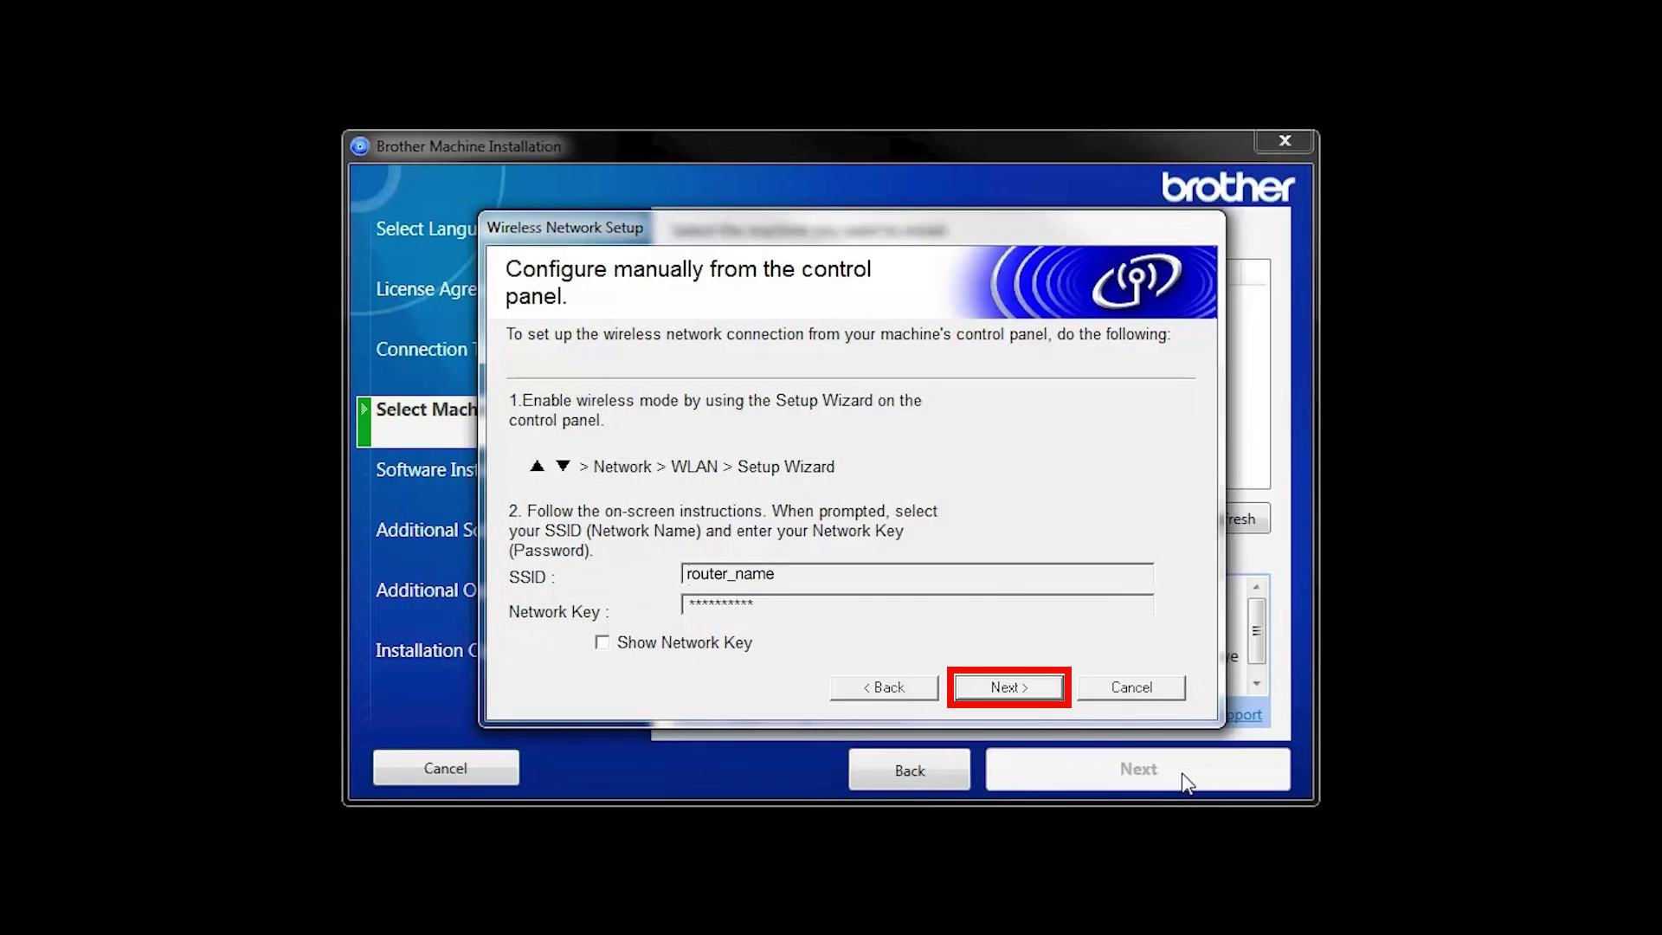
# - Confirm the WLAN configuration shows Connected and search for the machine
pyautogui.click(1011, 687)
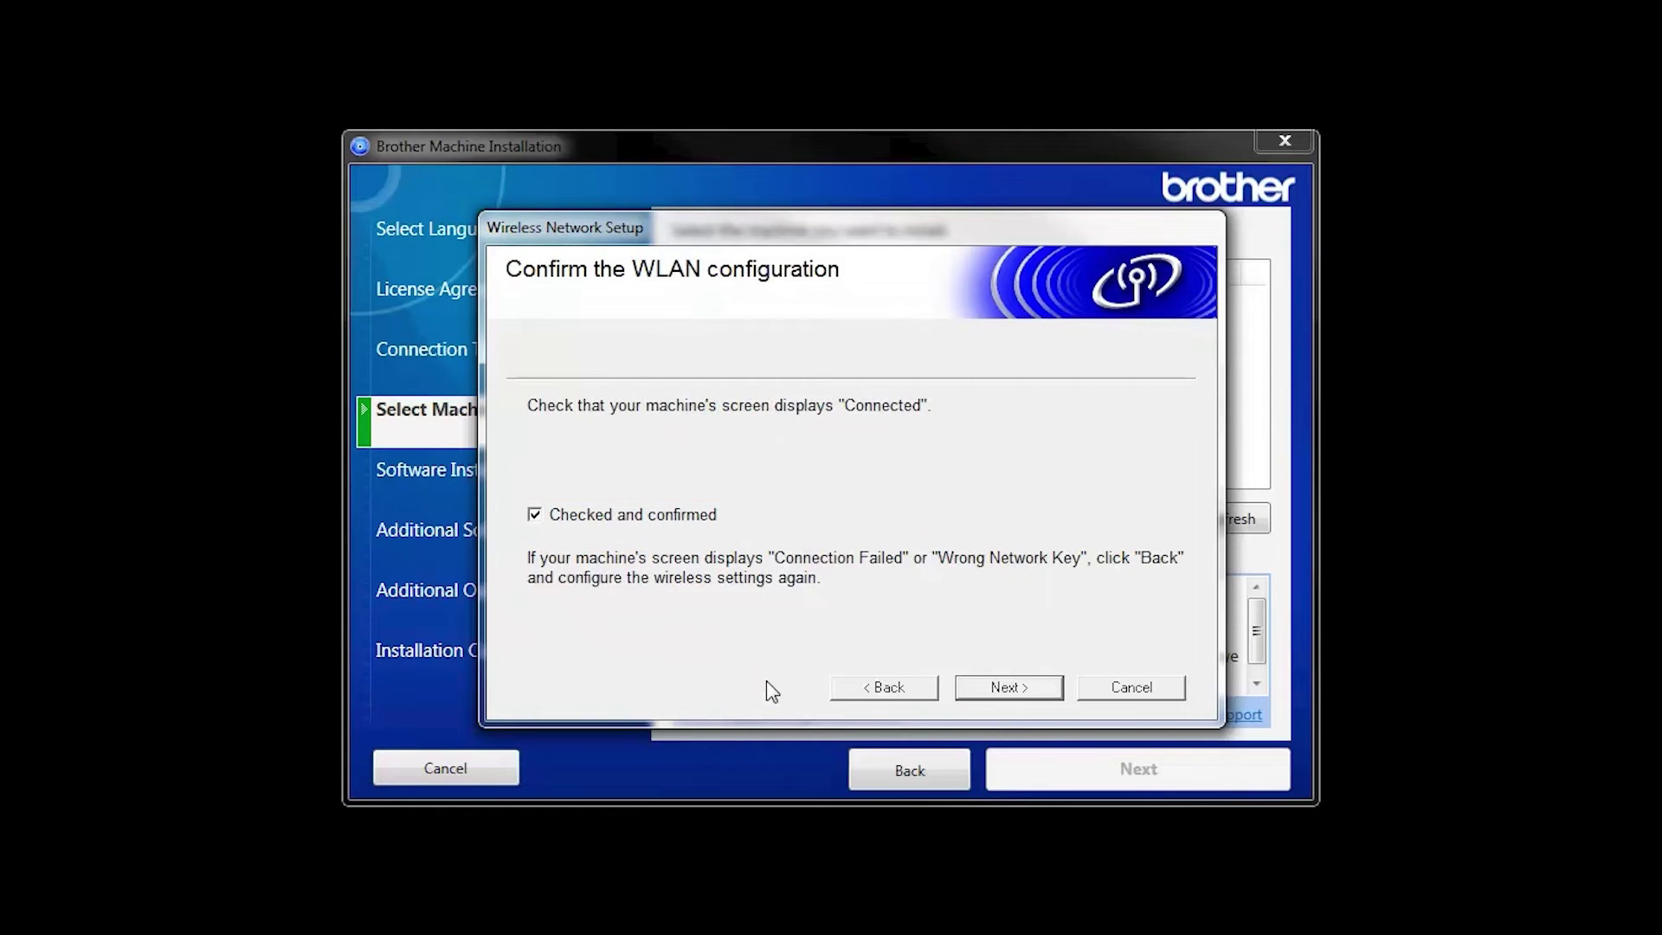
pyautogui.click(1046, 689)
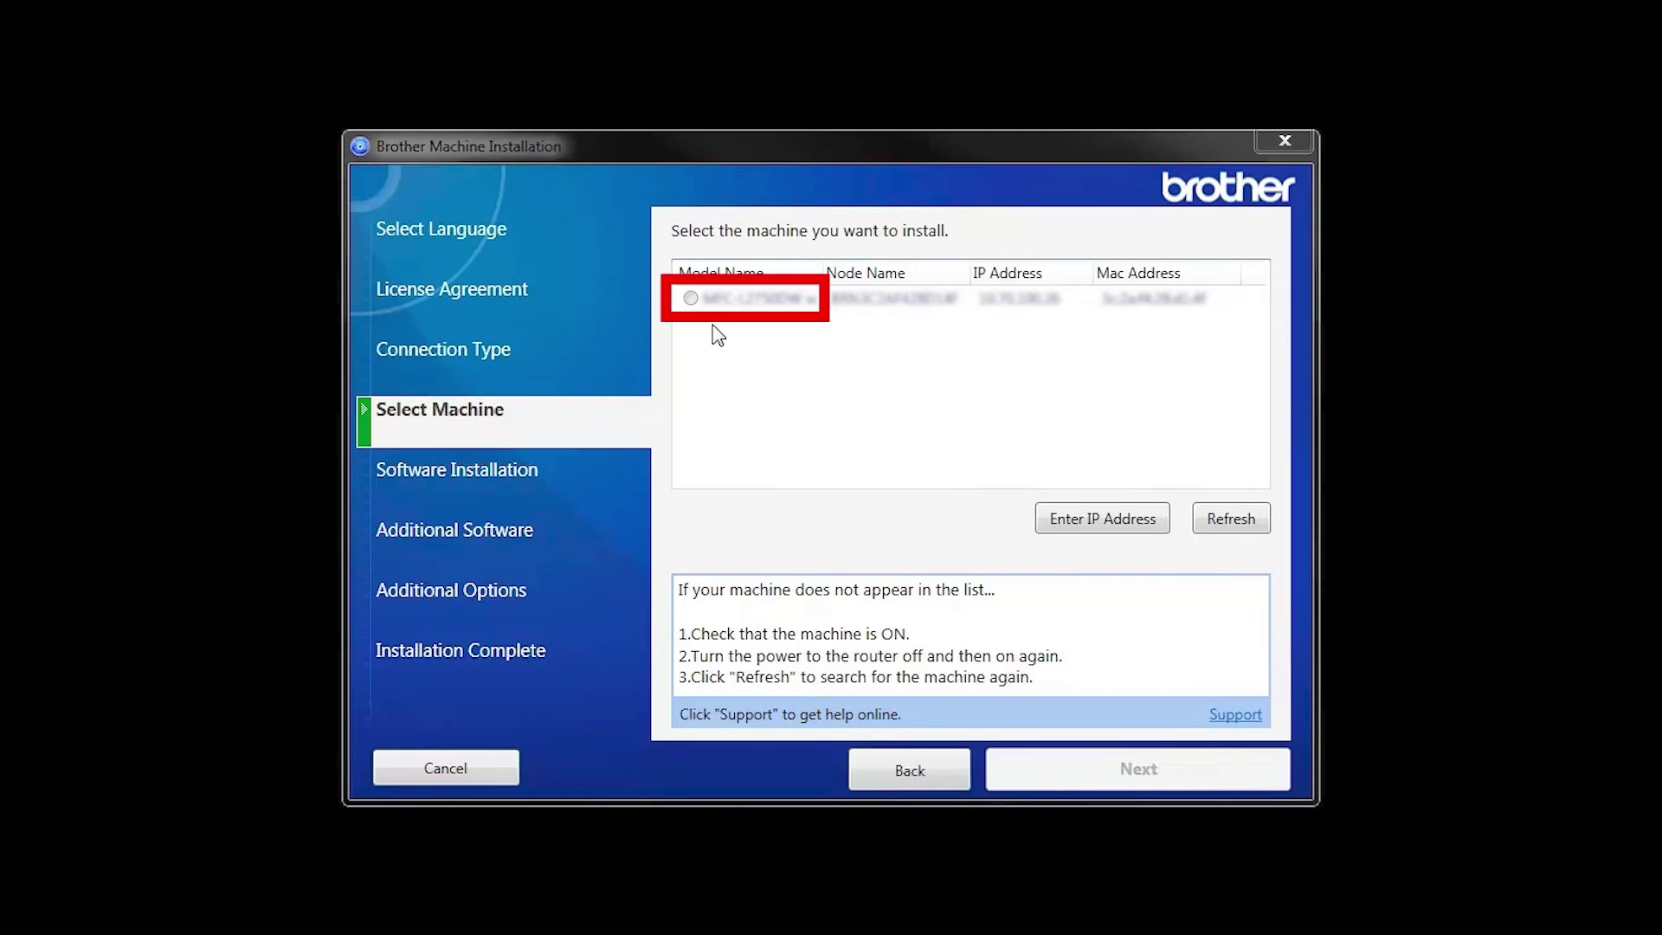
# - Select the detected Brother printer in the Select Machine list and continue
pyautogui.click(691, 299)
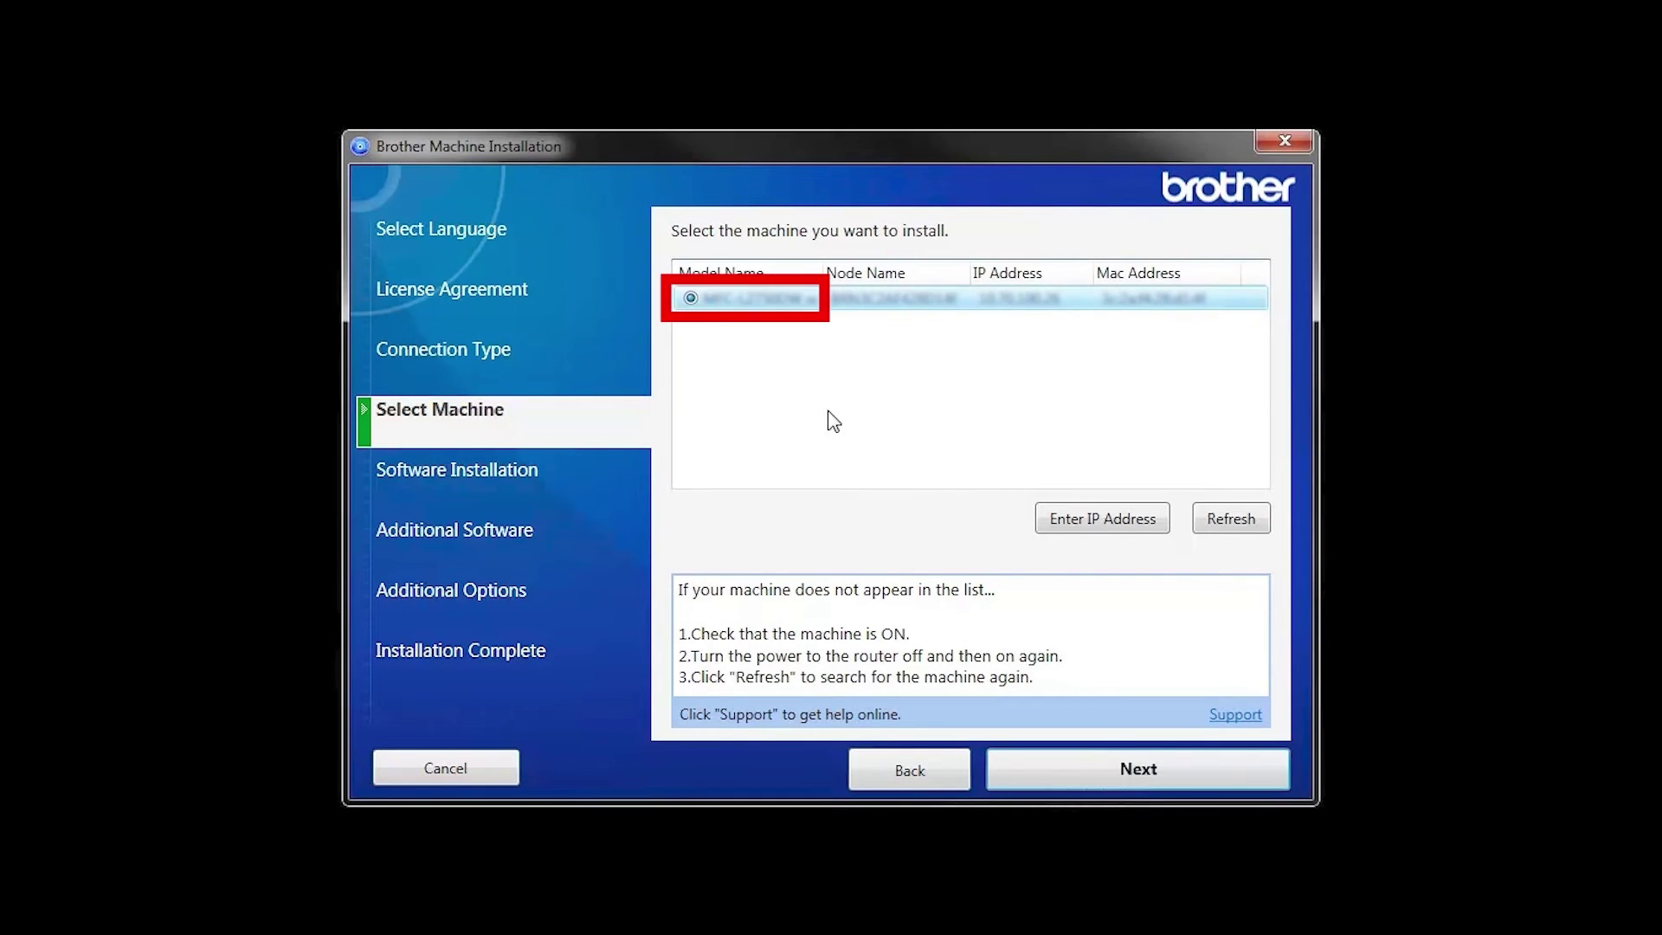
pyautogui.click(1203, 777)
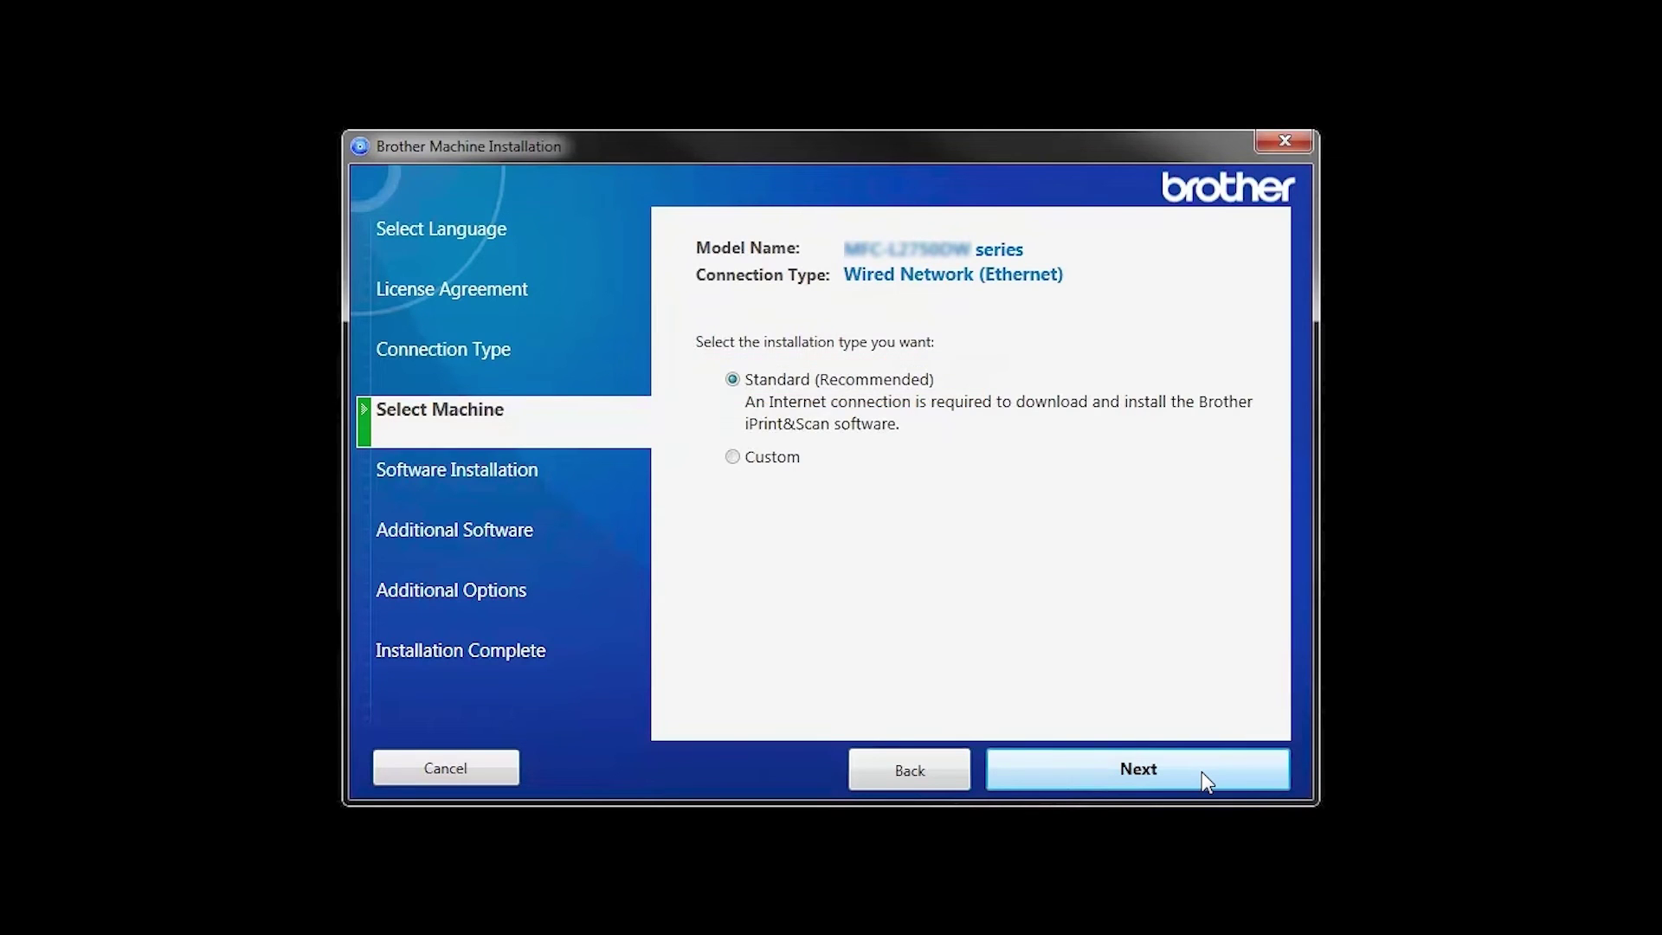
# - Install with Standard (Recommended) settings and decline the additional PaperPort software
pyautogui.click(1201, 771)
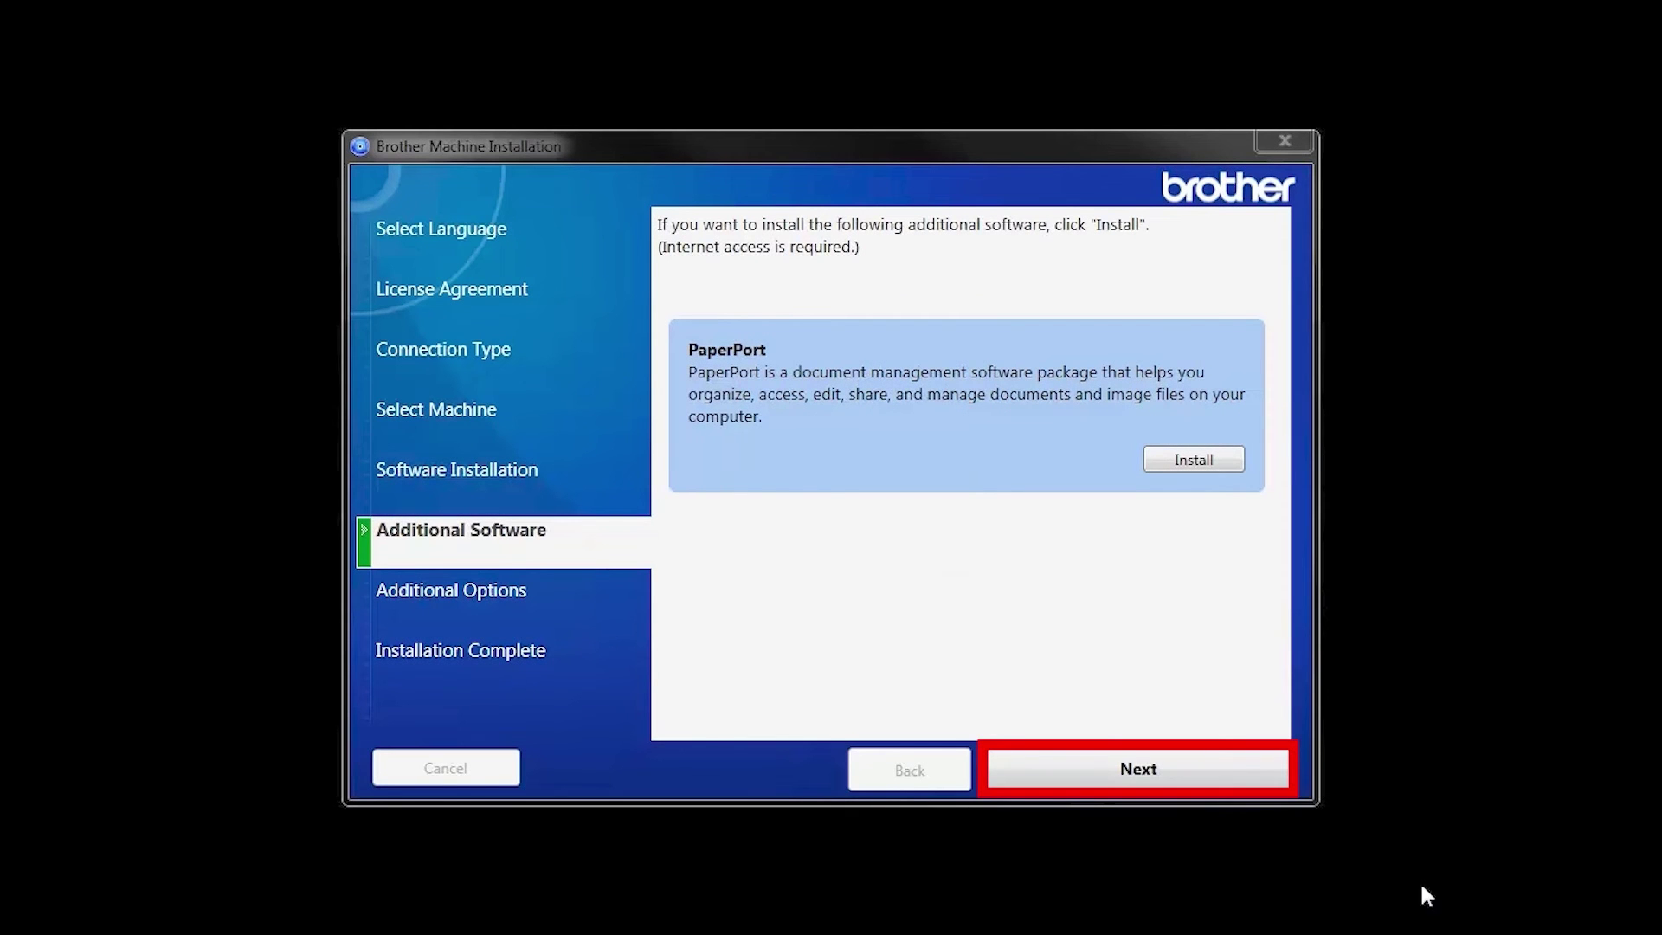
pyautogui.click(1224, 773)
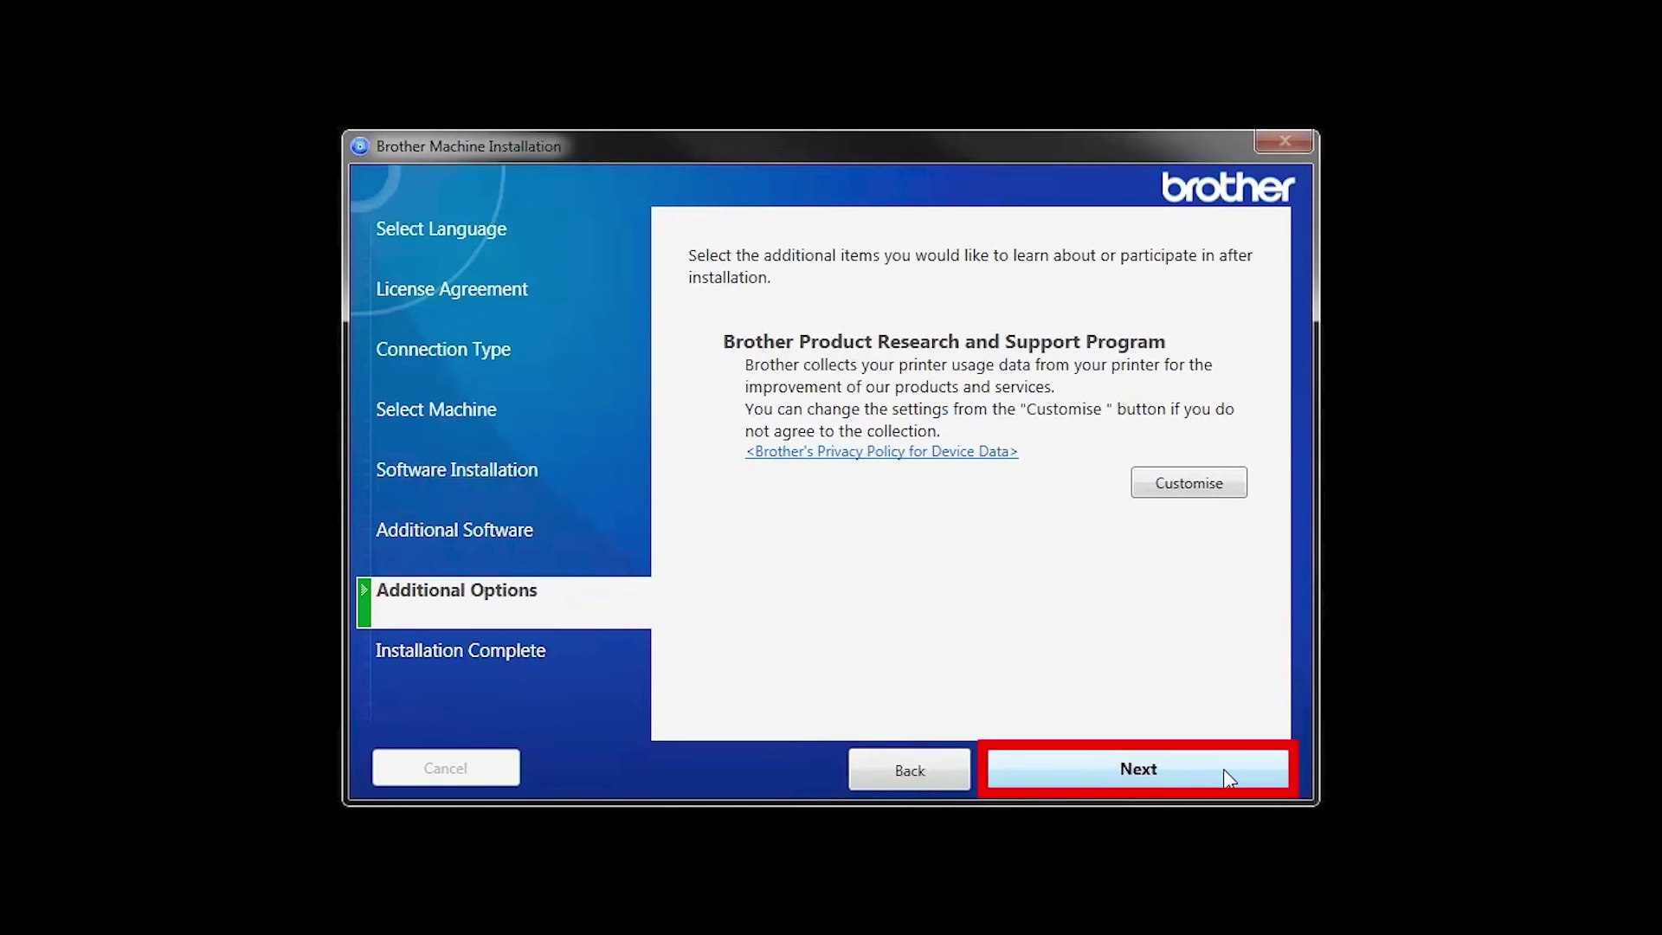
pyautogui.click(1223, 770)
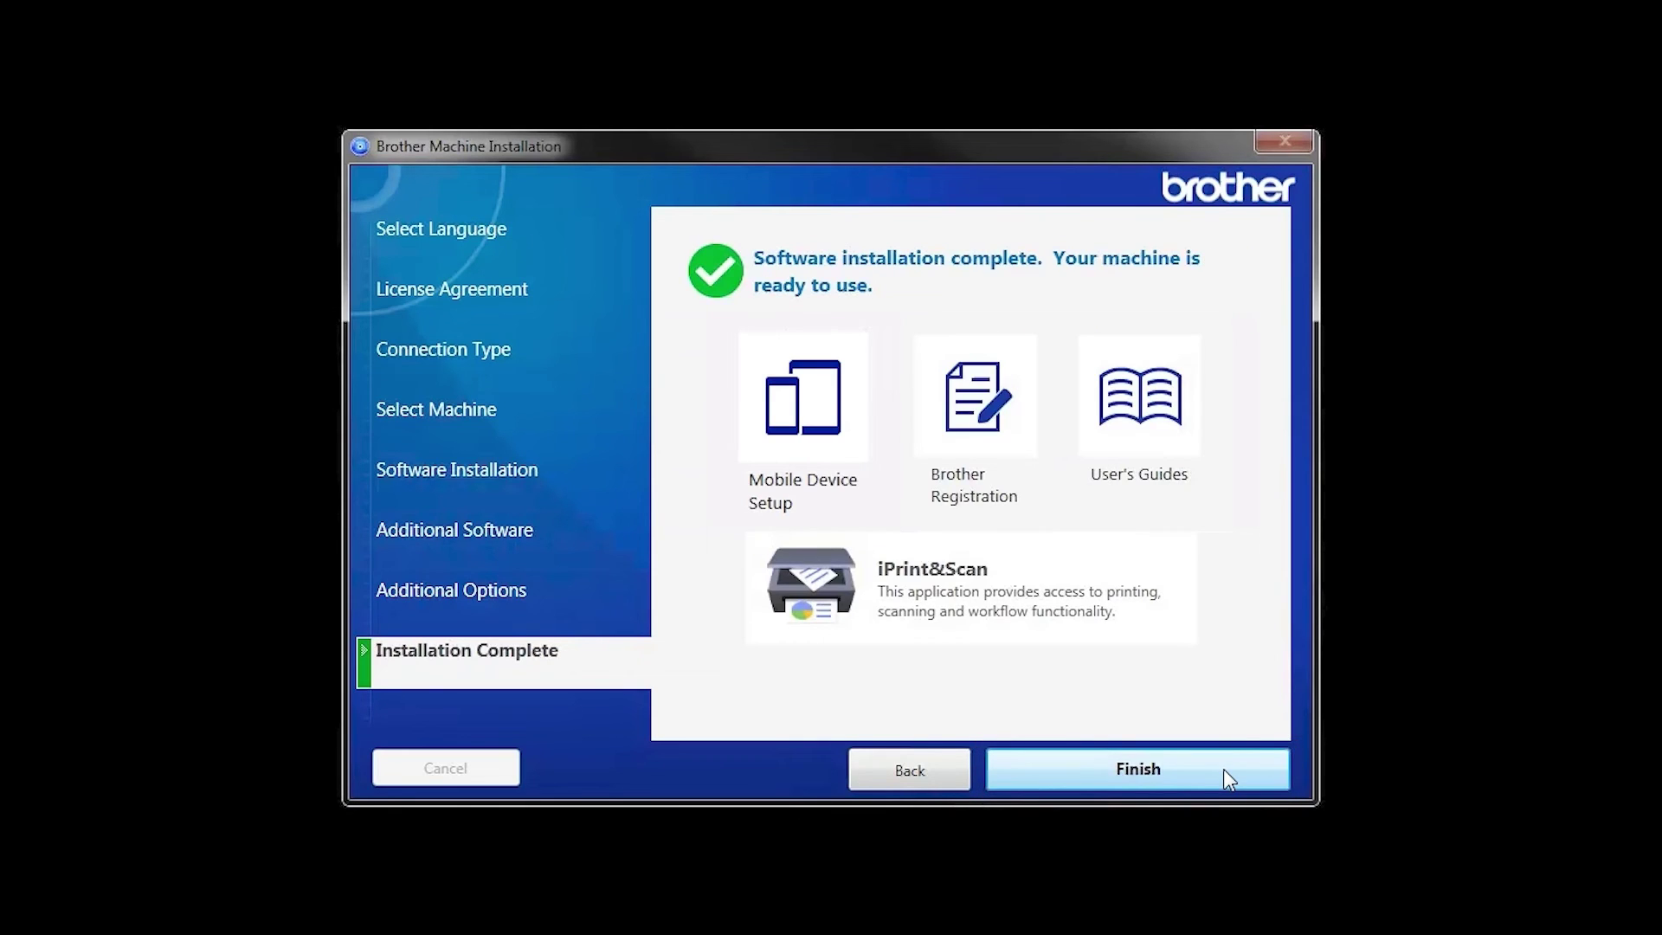